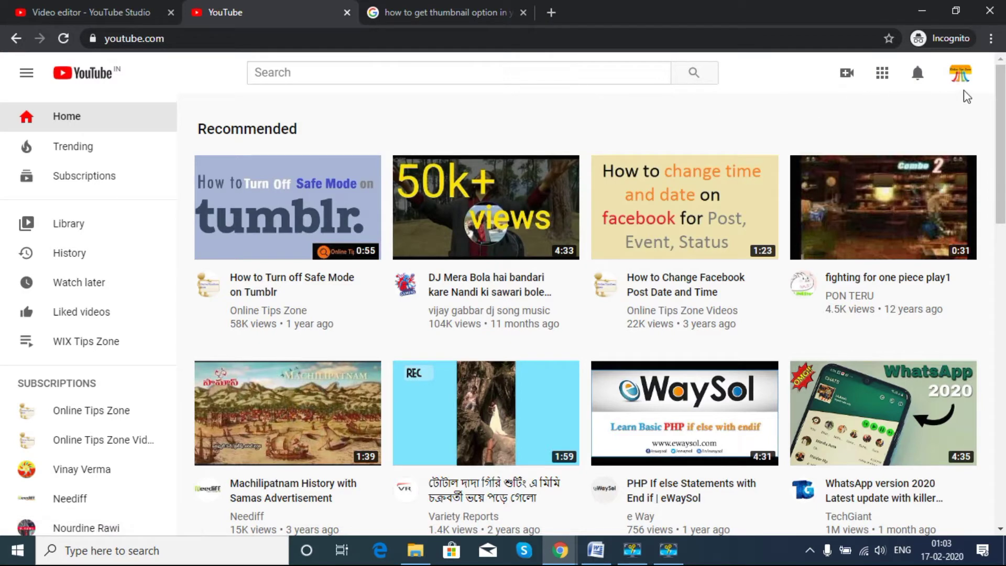
- Go from the account menu to Studio's uploads and open 'How to Delete Comments in YouTube' details
click(961, 73)
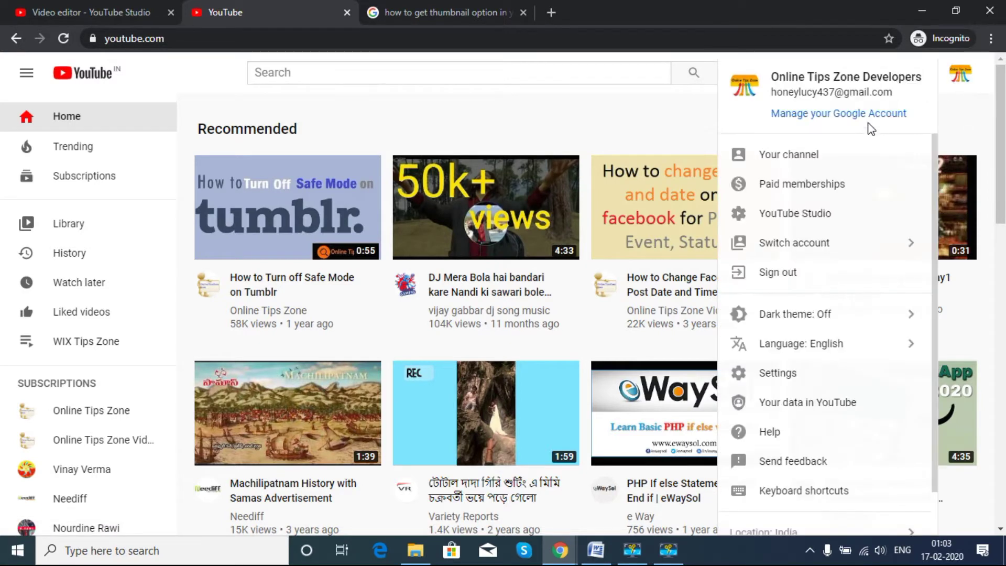
click(817, 228)
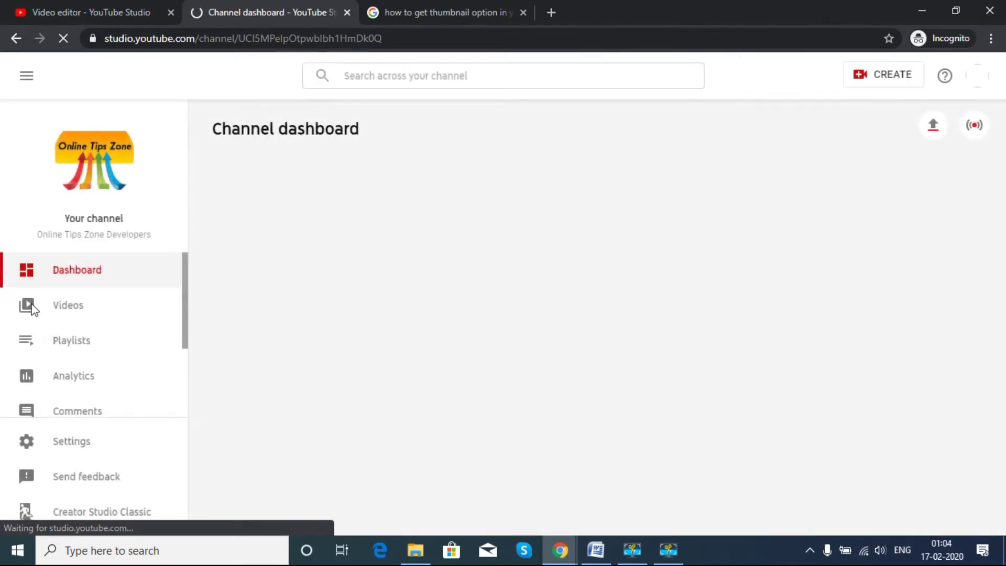
click(77, 312)
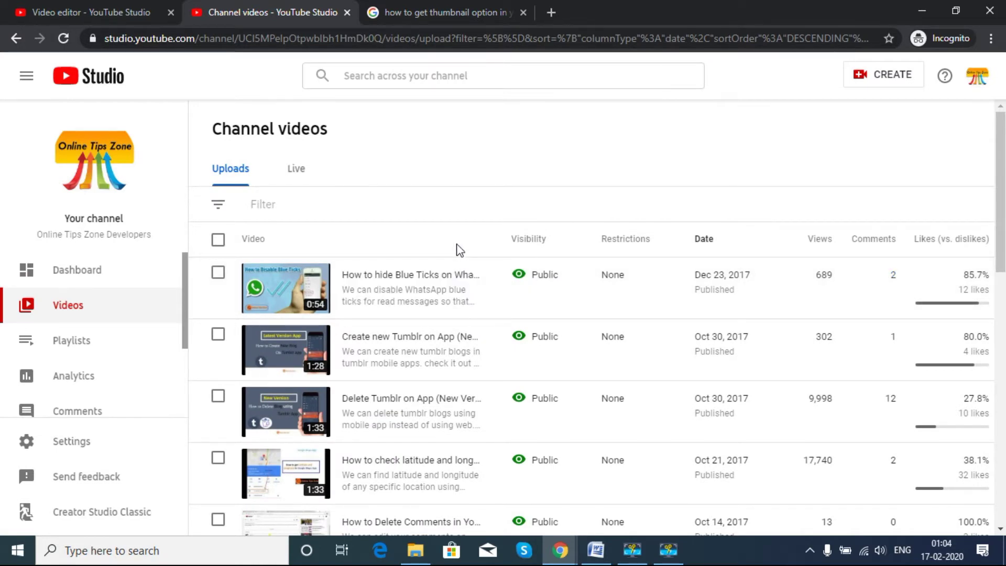
scroll(459, 251, down, 3)
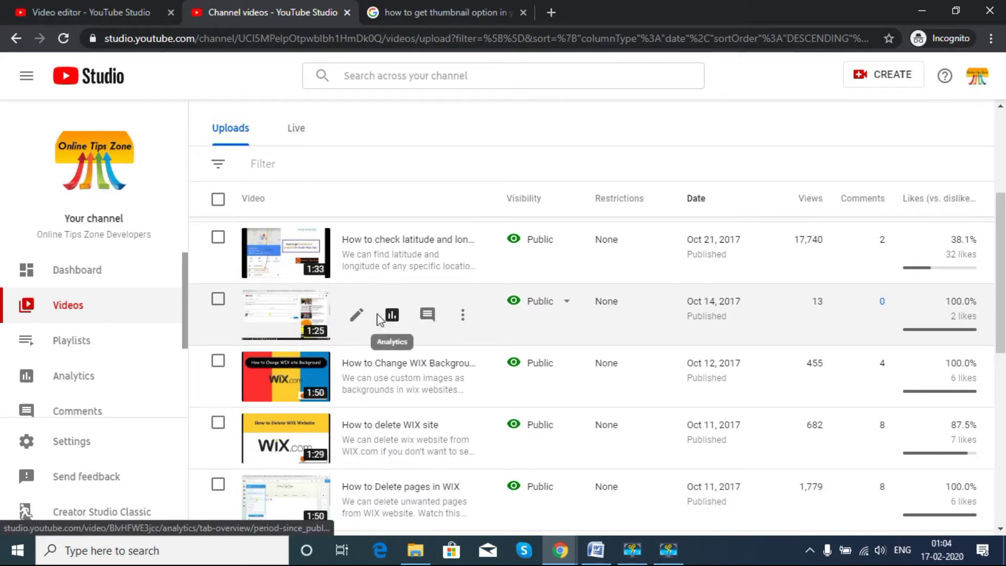
click(357, 316)
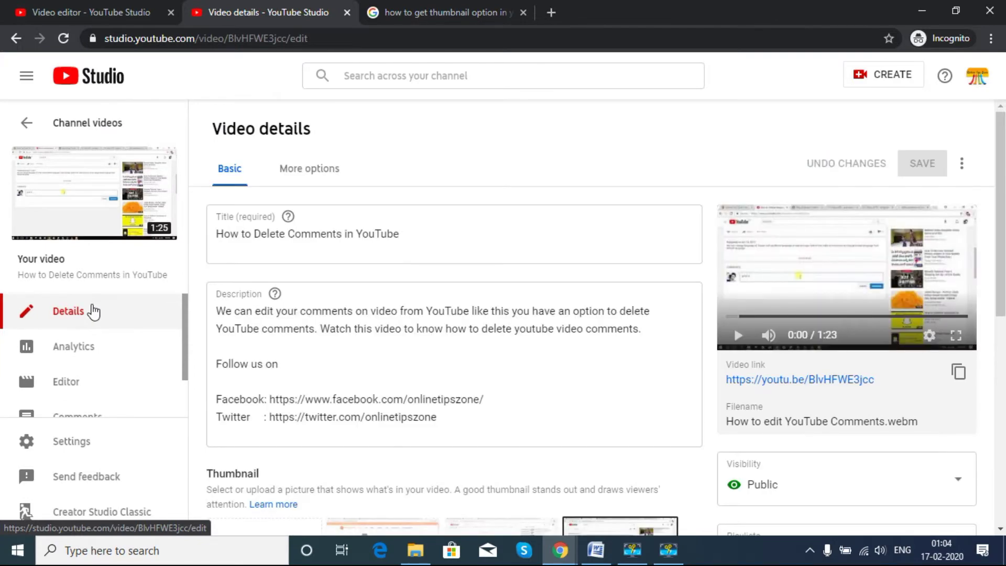
- Open the video's Editor and launch the blur and trim enhancements page
click(74, 389)
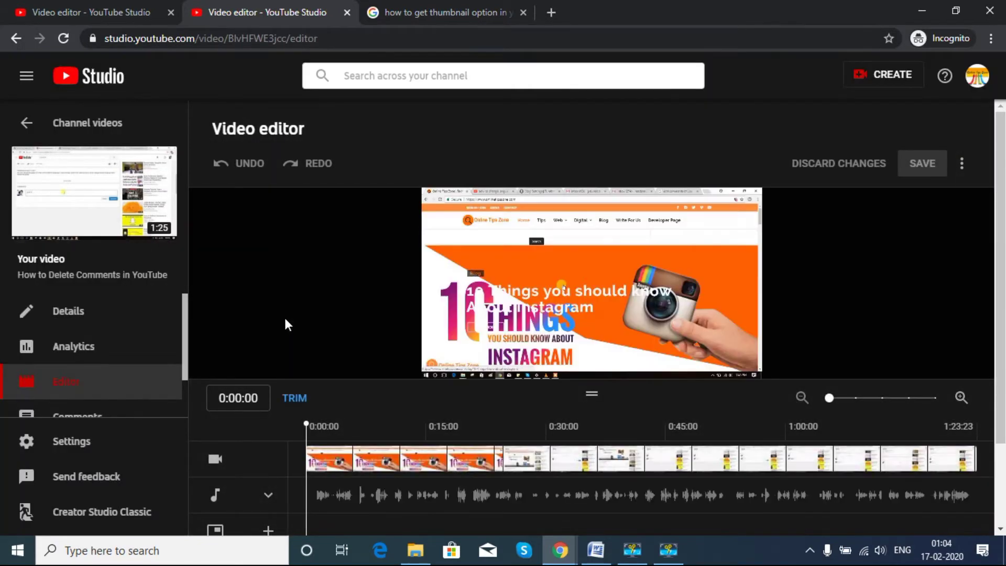
scroll(328, 406, down, 1)
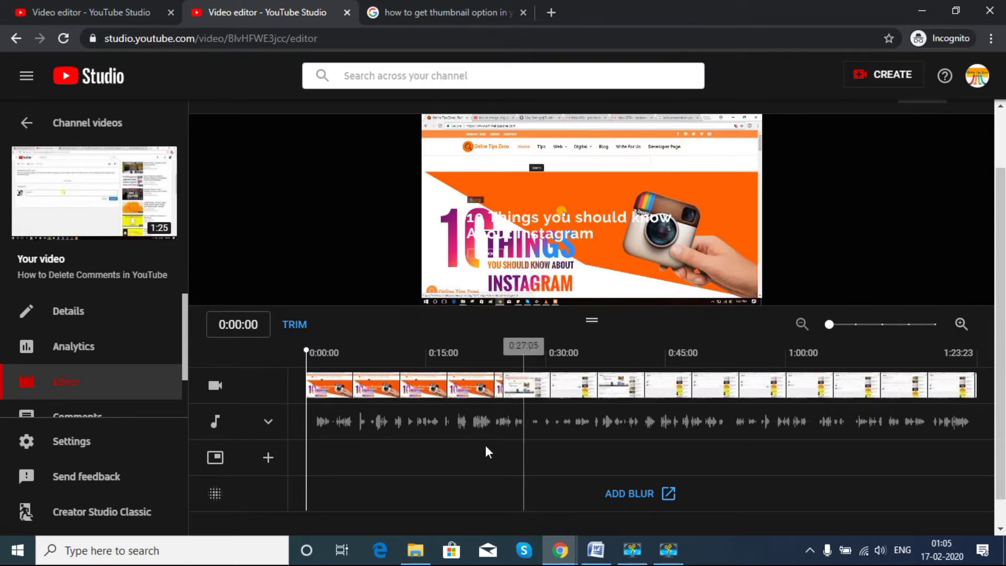
click(630, 495)
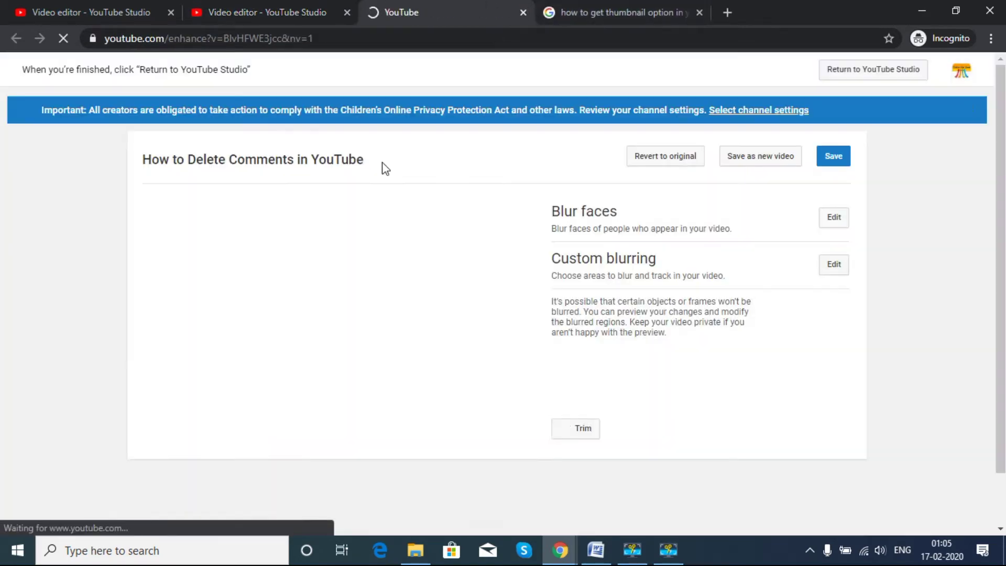
- Pause the preview and read the Blur faces option on the enhancements page
click(160, 408)
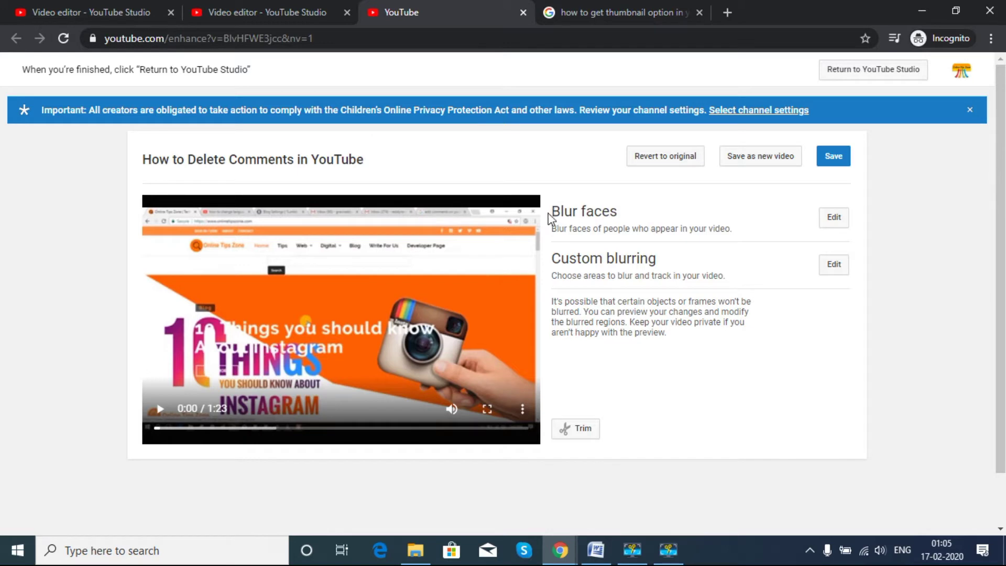
drag(560, 212, 622, 219)
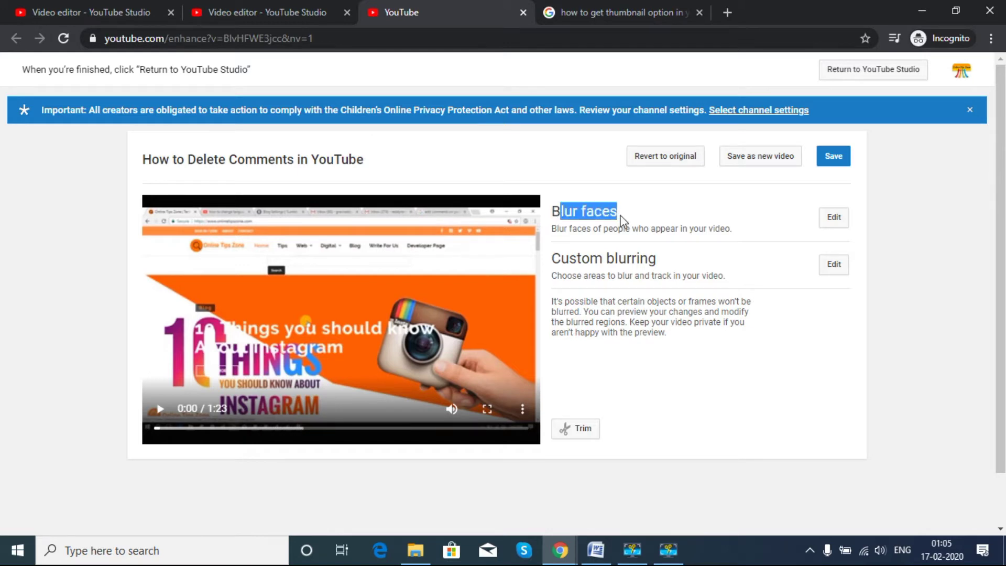
click(815, 224)
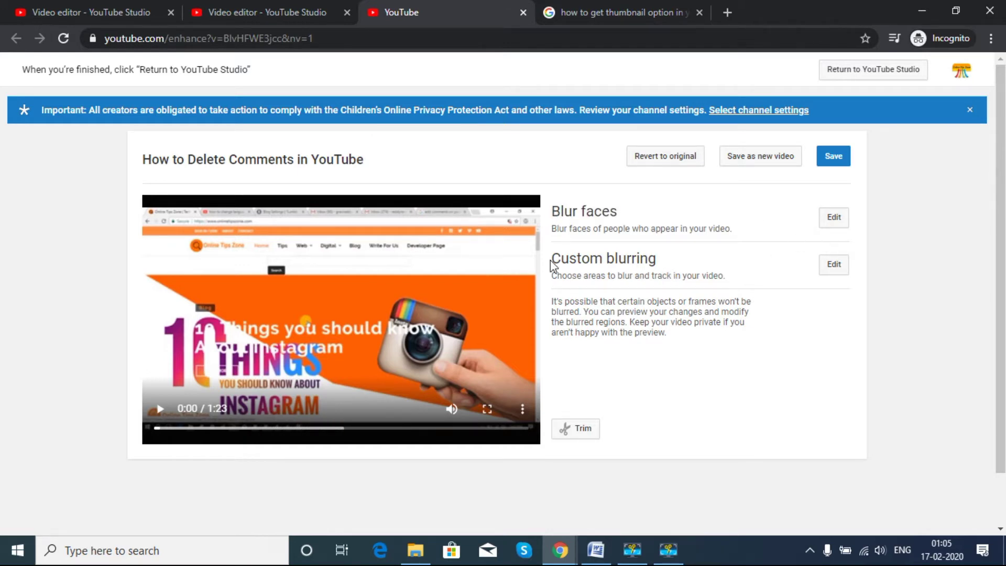
drag(553, 267, 562, 254)
click(584, 266)
- Add an enlarged custom blur box over the title text, apply it, and start saving
click(835, 267)
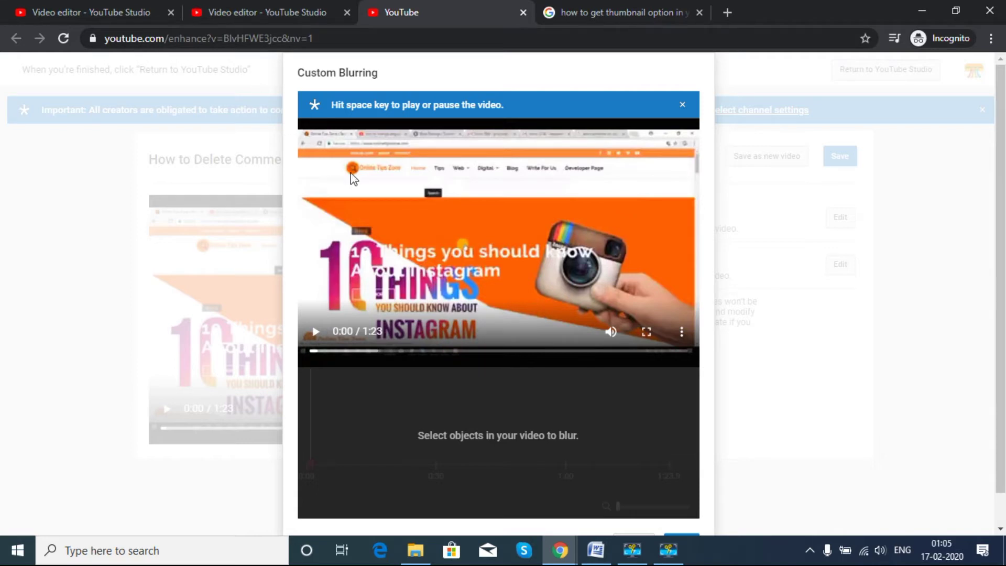
scroll(313, 106, down, 1)
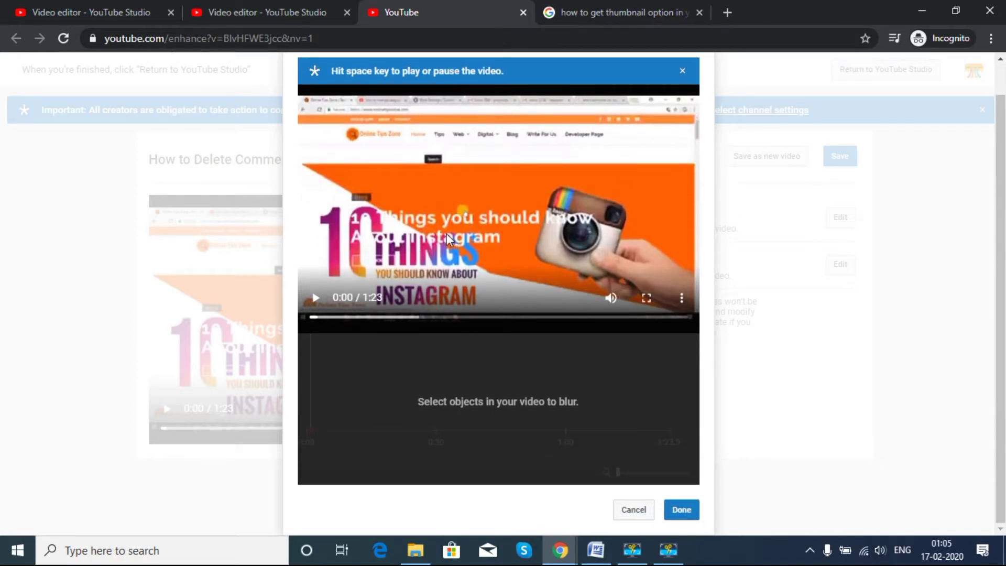
click(347, 209)
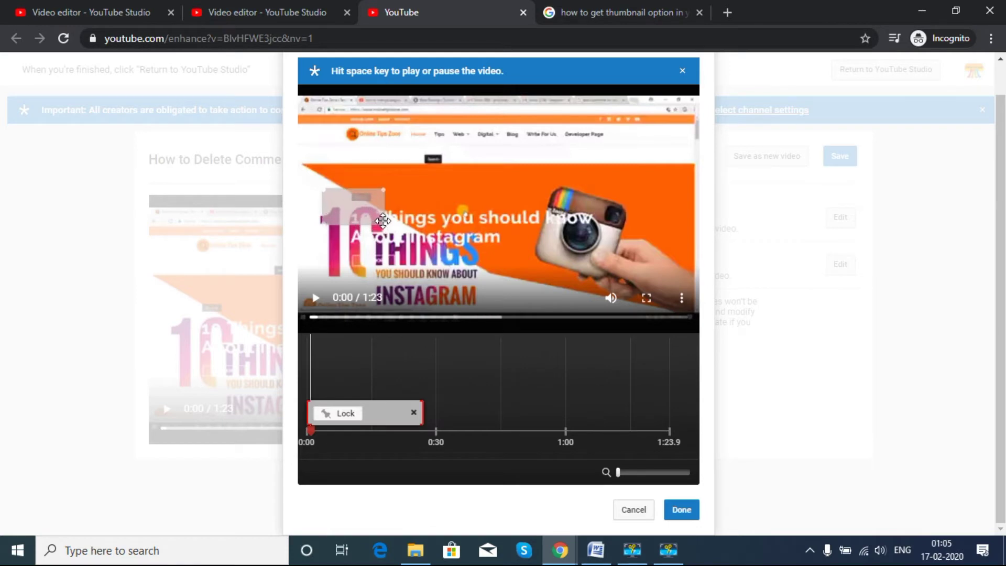
drag(389, 231, 487, 289)
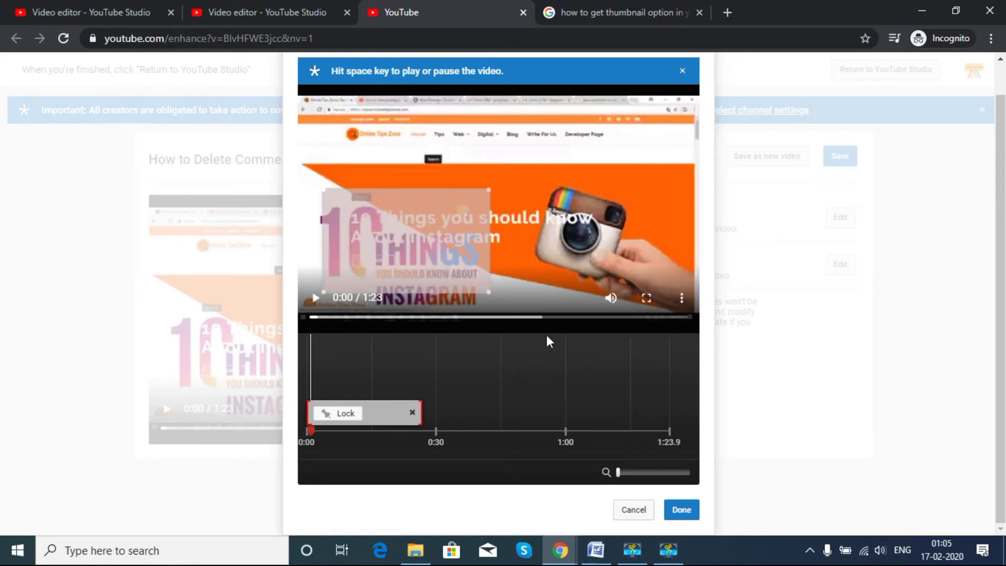
click(681, 510)
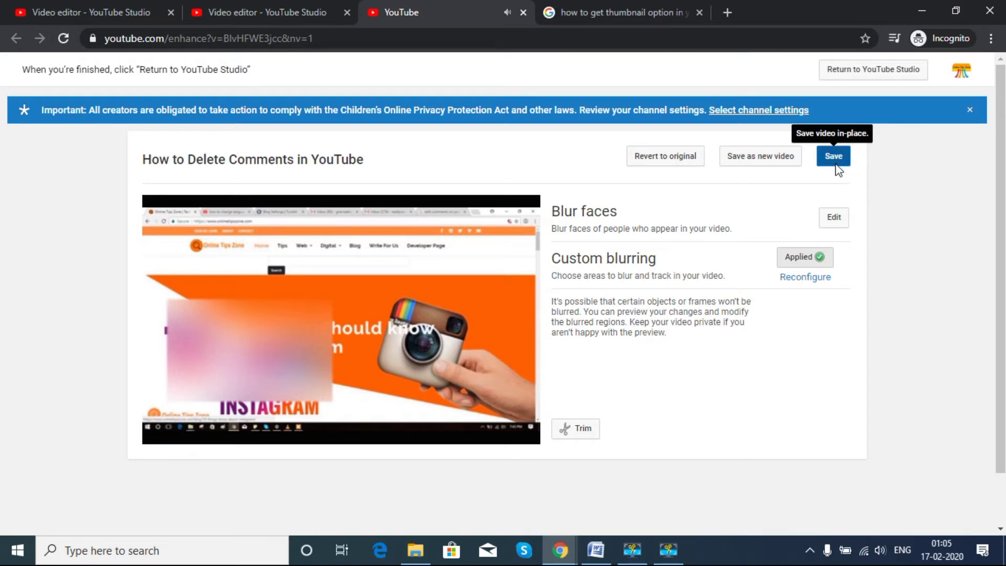
click(837, 172)
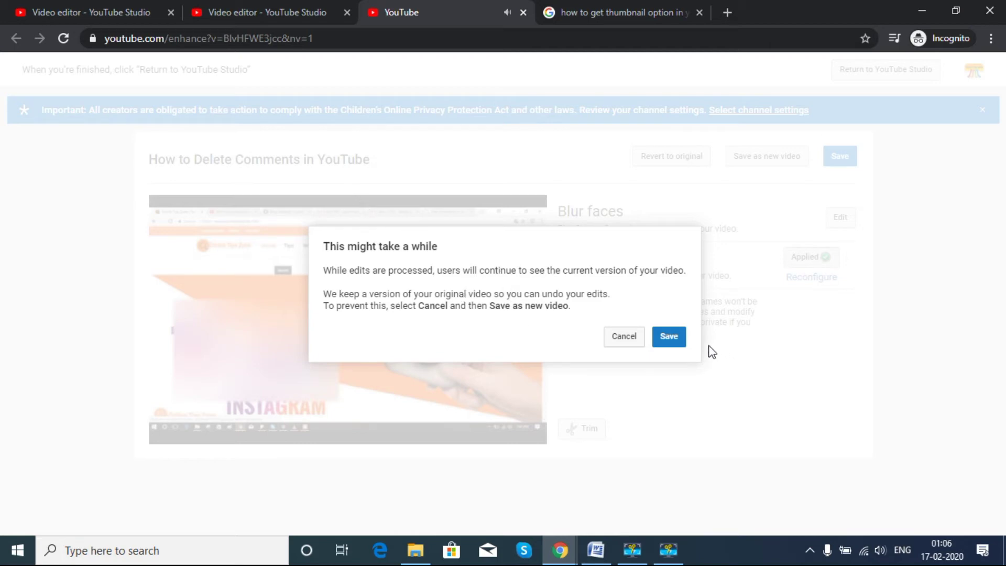
- Confirm the blur save despite the processing warning, then close the extra tab
click(657, 338)
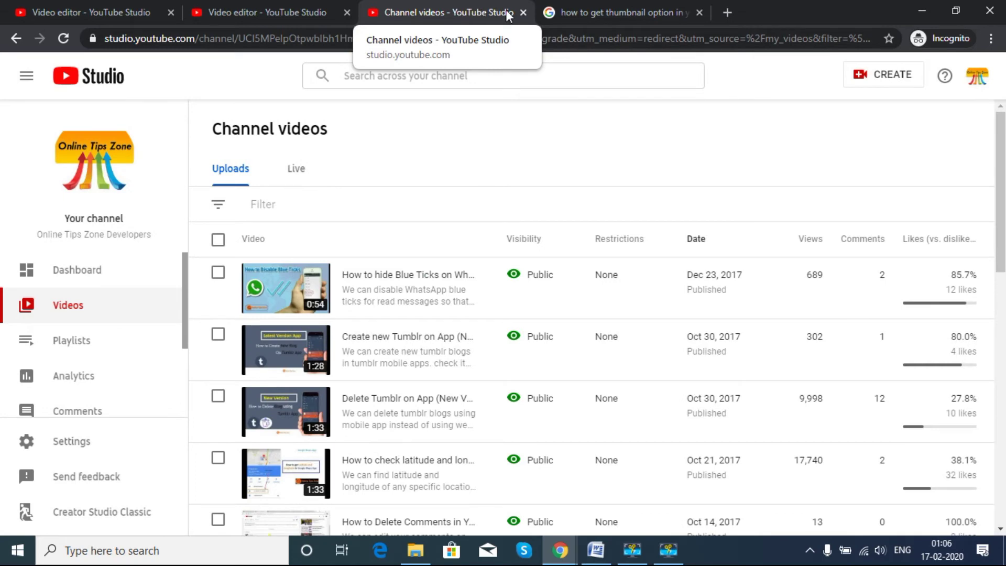
click(524, 13)
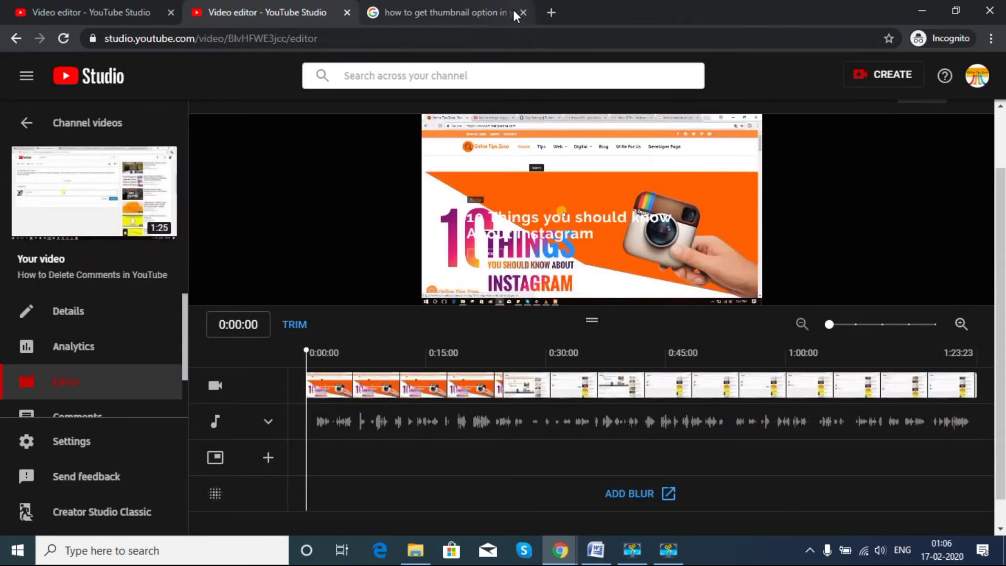
- Split the clip at 0:04:01 and extend the cut section past 0:15
click(296, 324)
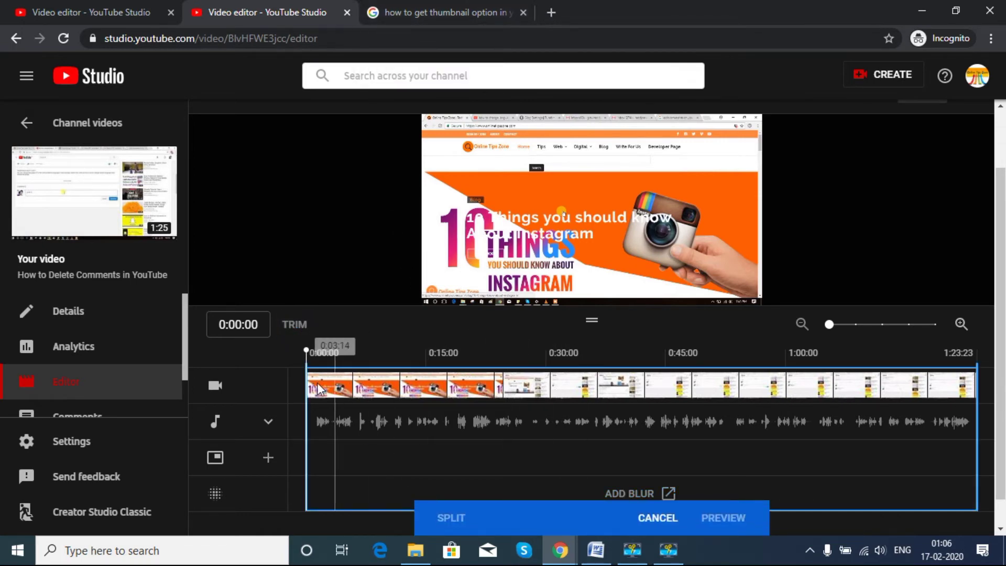
drag(308, 374, 340, 374)
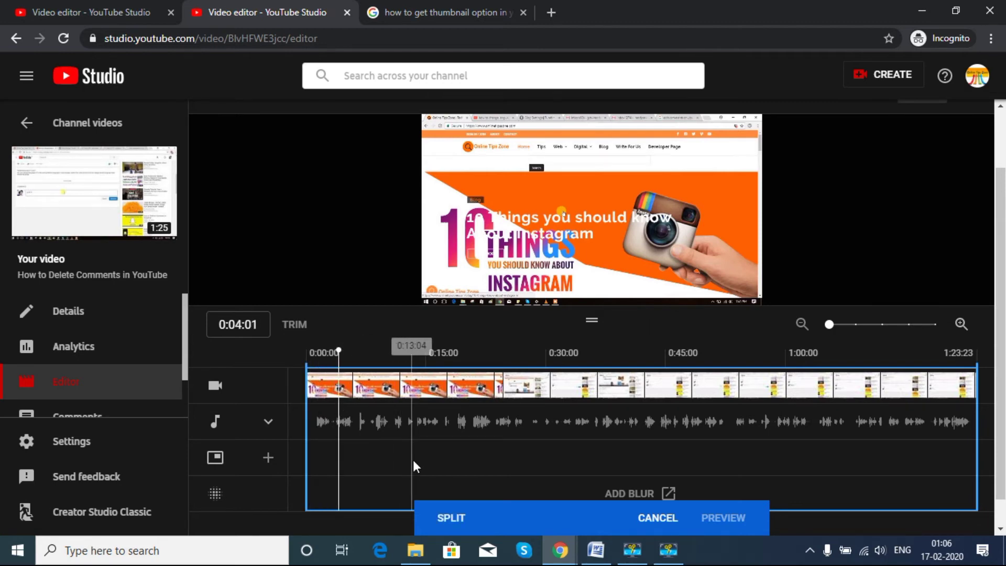
click(450, 521)
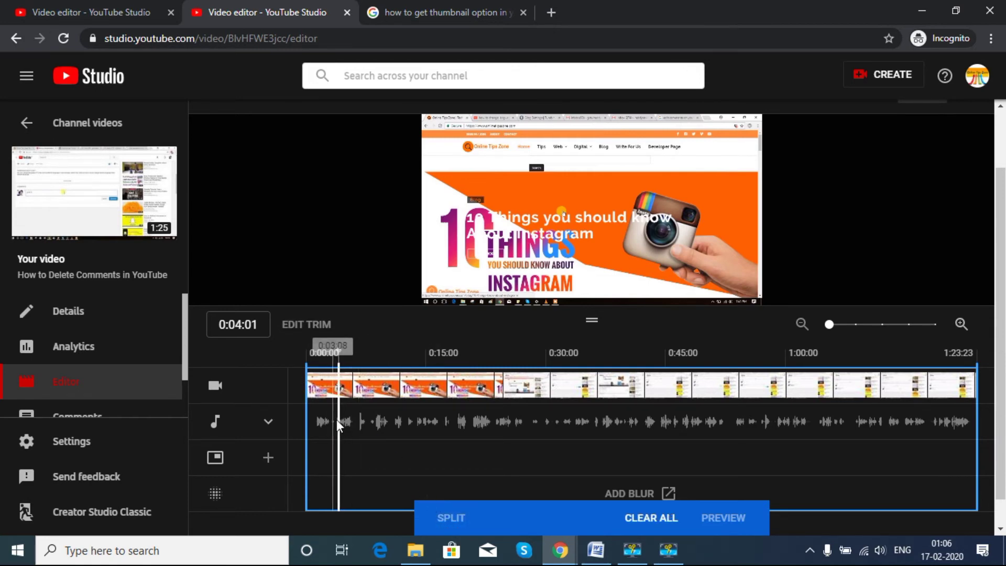
drag(342, 404, 452, 386)
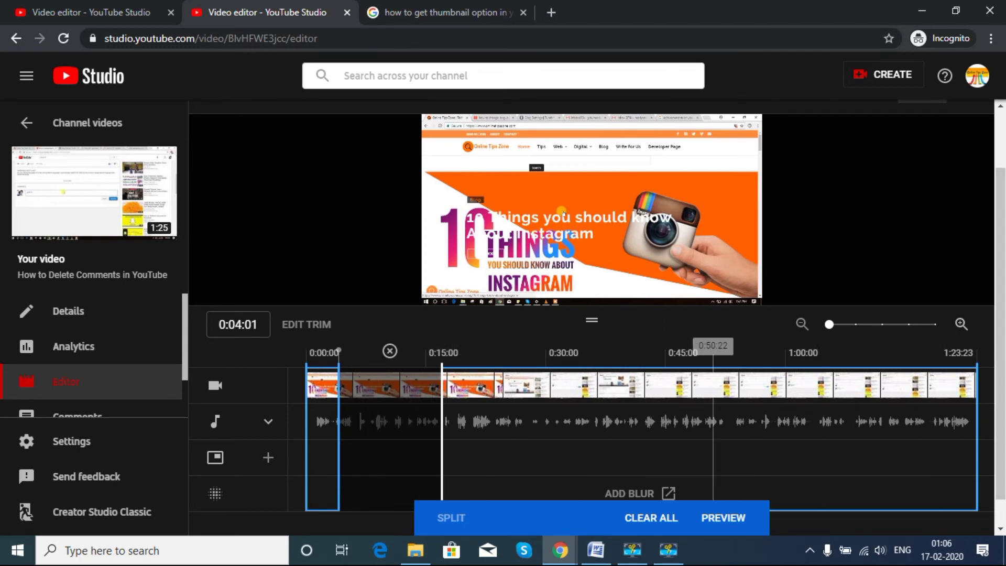
scroll(802, 473, up, 2)
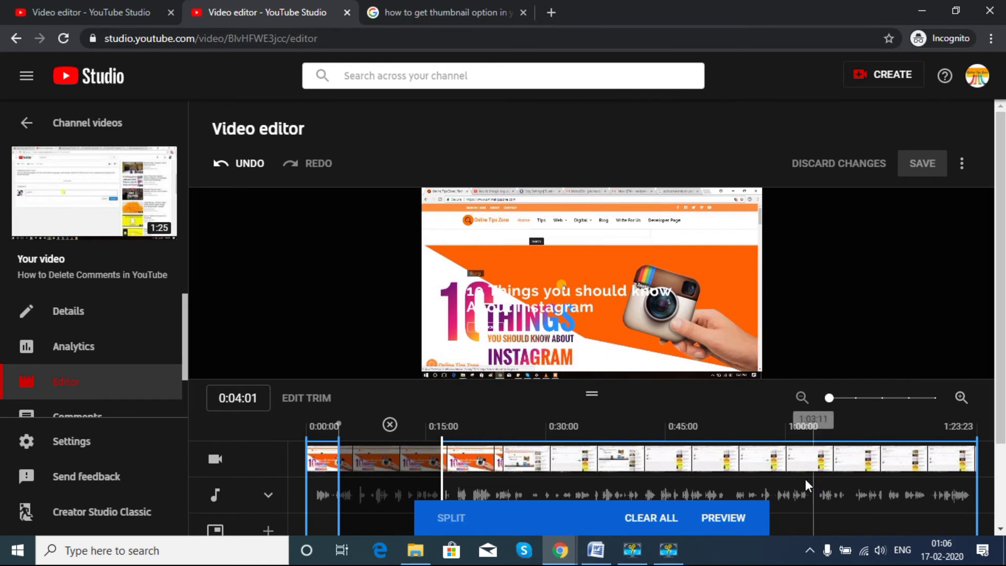
- Preview the trimmed video and confirm saving the trim changes
click(723, 518)
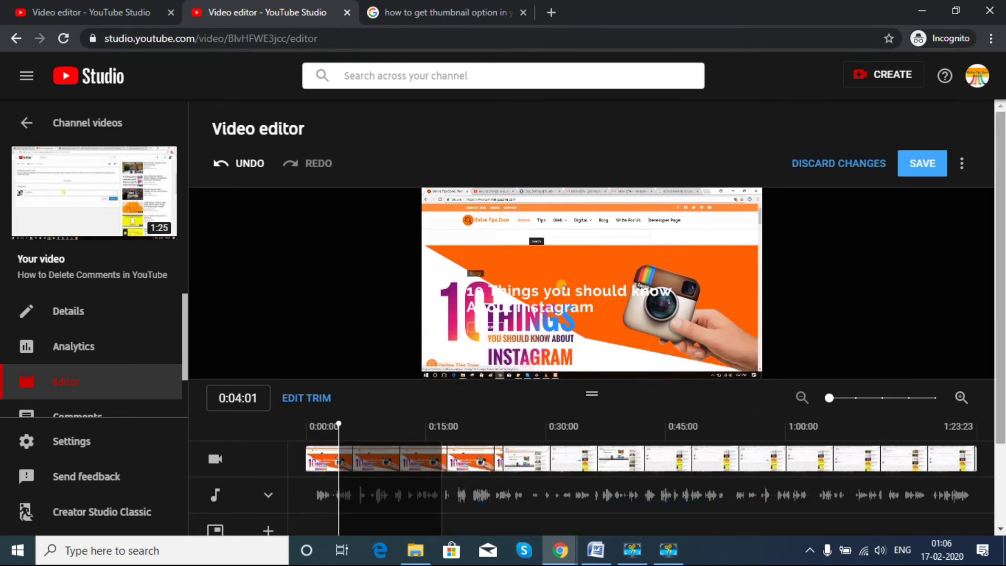
scroll(1000, 315, down, 1)
scroll(983, 235, up, 1)
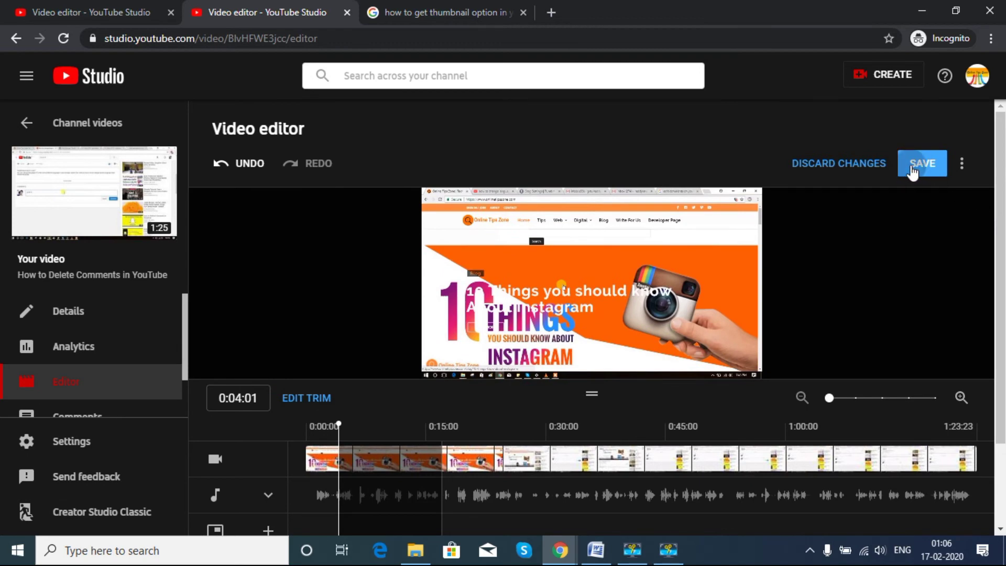
click(912, 168)
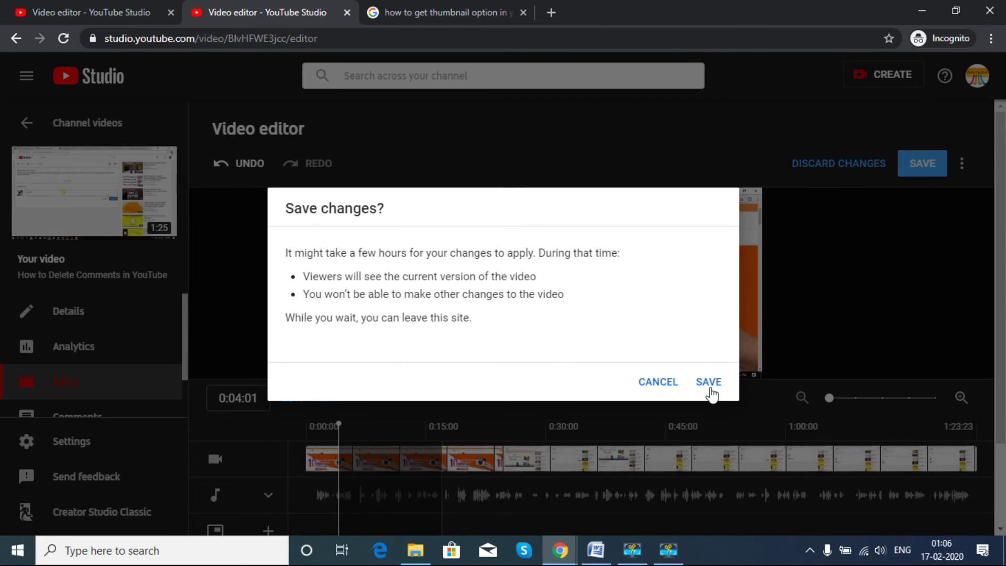
click(708, 382)
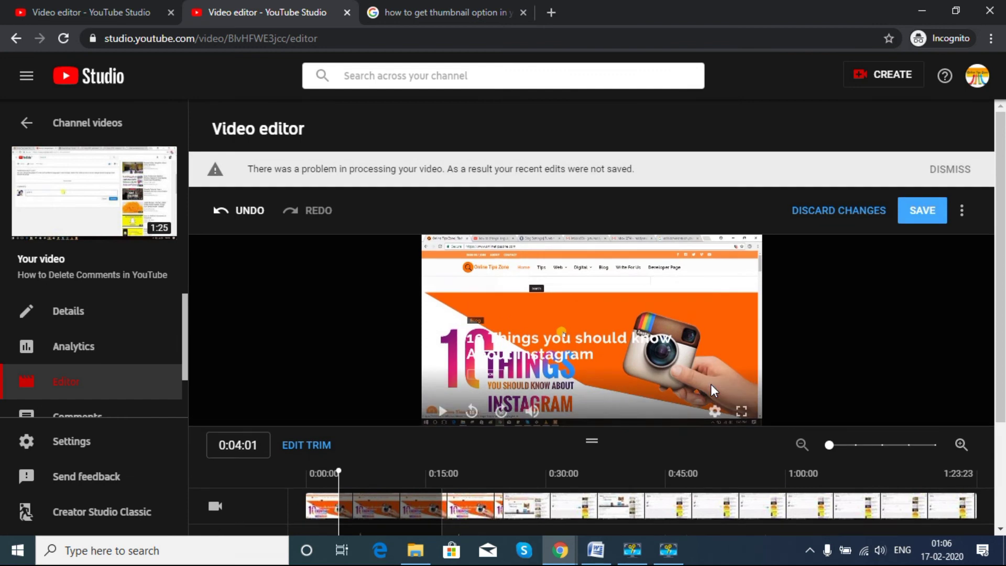